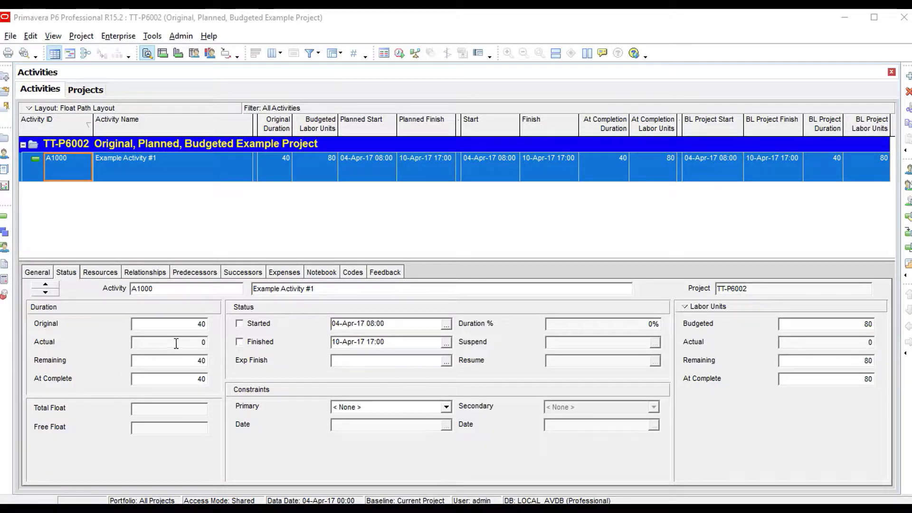
Set activity A1000's original duration to 50 and its budgeted labor units to 100
left_click(195, 324)
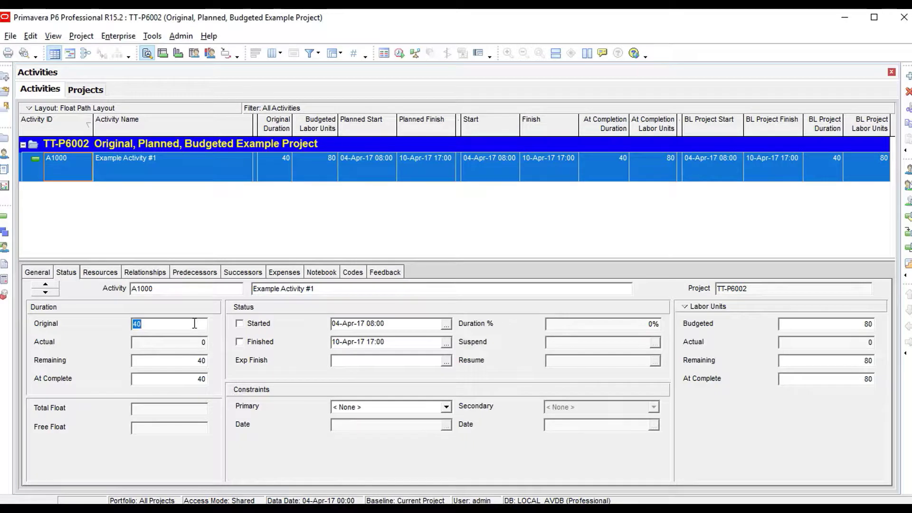
type("50")
left_click(871, 324)
type("100")
key("Return")
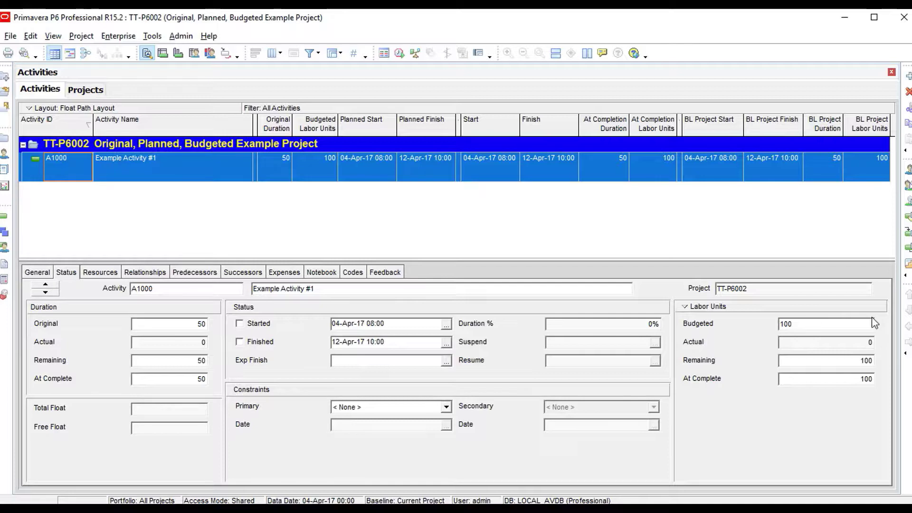
Mark activity A1000 as started and reduce its original duration to 40 and budgeted labor units to 80
left_click(239, 324)
left_click(194, 323)
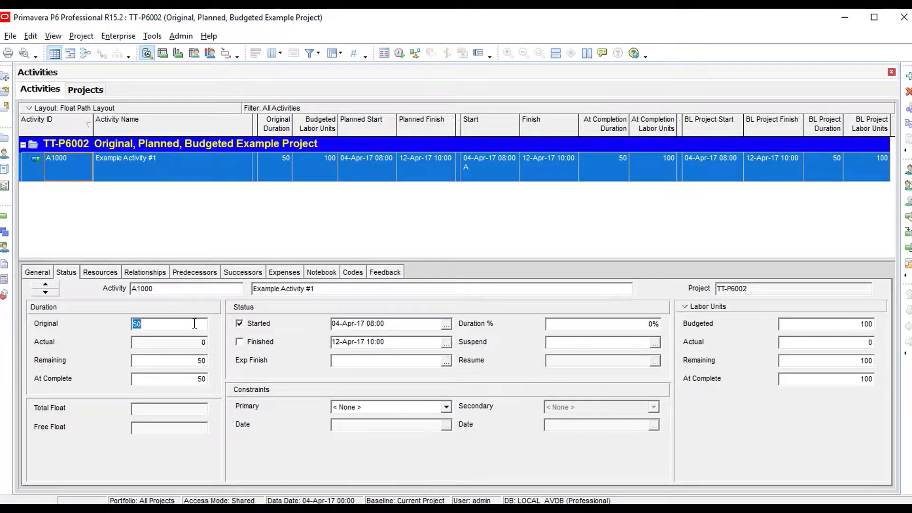
type("40")
left_click(872, 324)
double_click(831, 325)
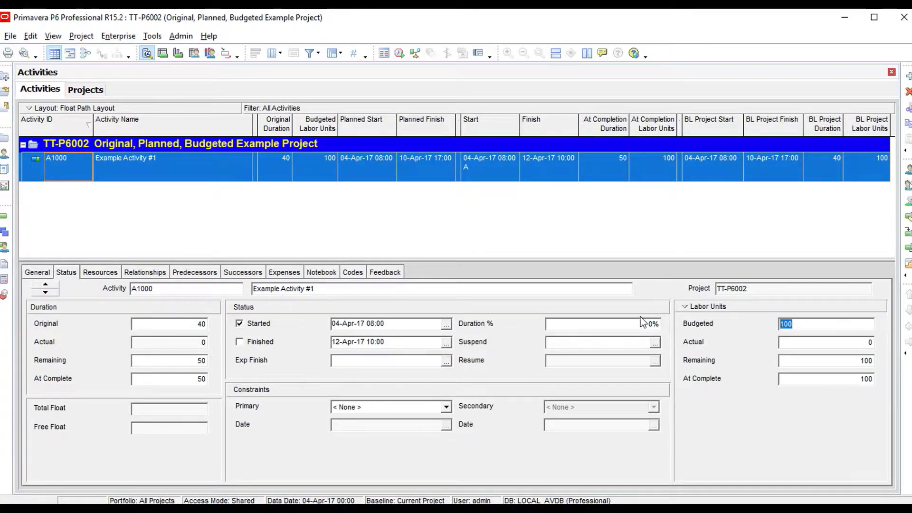
type("80")
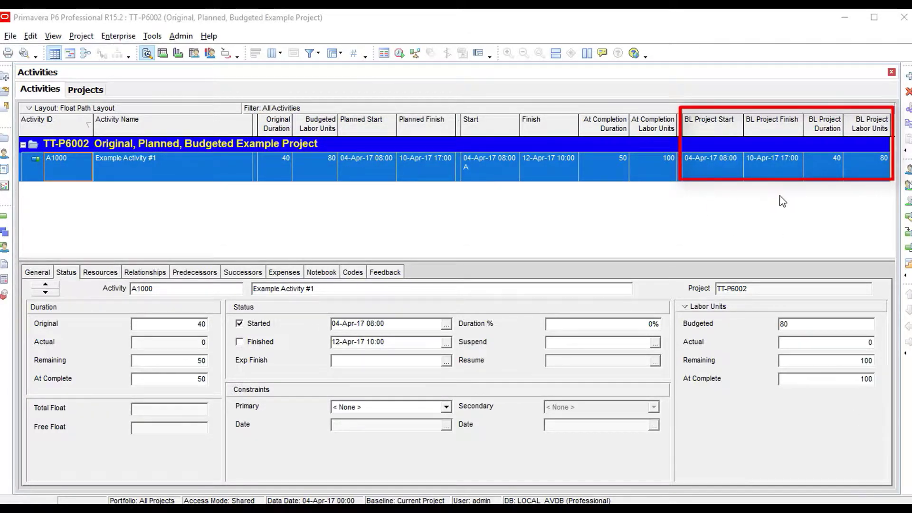
Try an actual start of 05-Apr-17 for activity A1000, and return it to 04-Apr-17
double_click(339, 327)
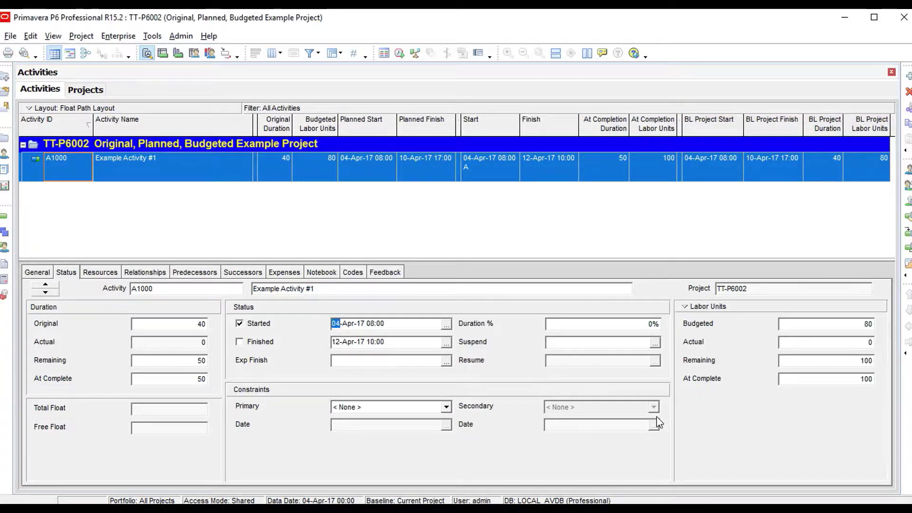
type("05")
double_click(339, 325)
type("04")
Clear activity A1000's started status and set its start to 05-Apr-17, declining the Start On or After constraint
left_click(240, 324)
left_click(453, 348)
double_click(331, 323)
type("05")
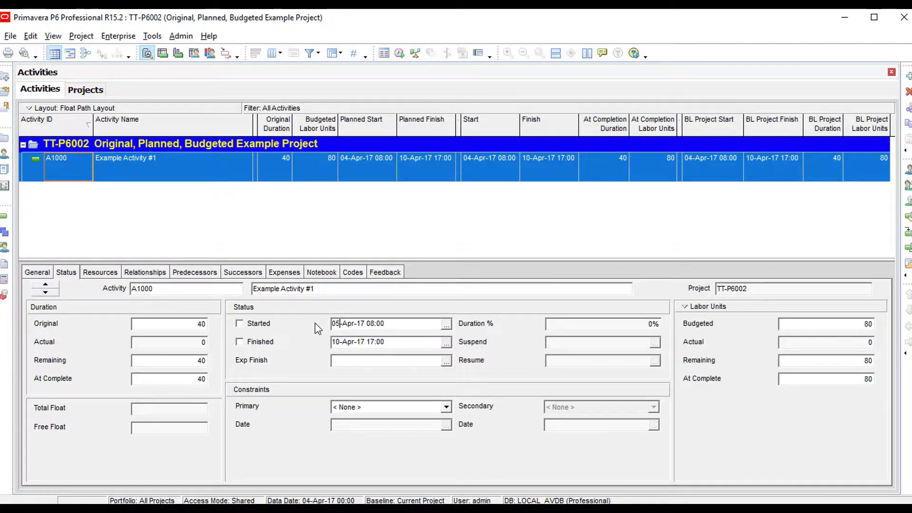
key("Return")
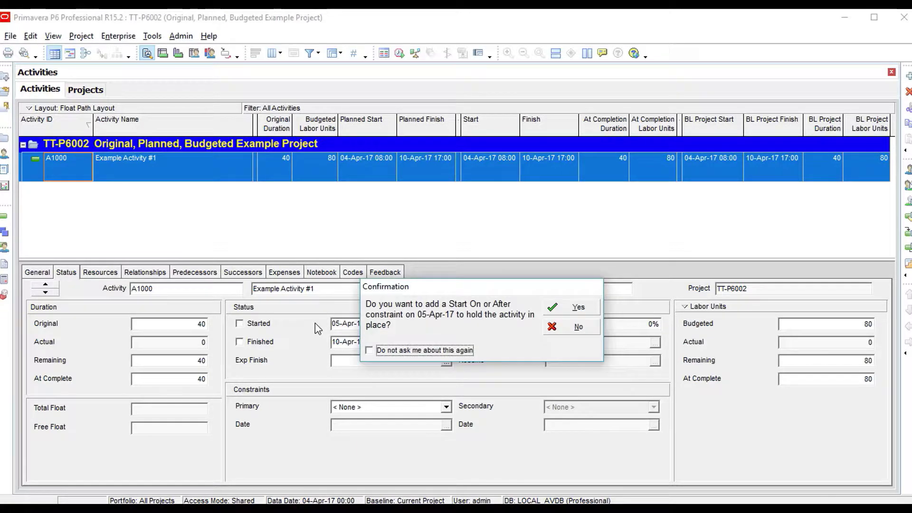
left_click(584, 328)
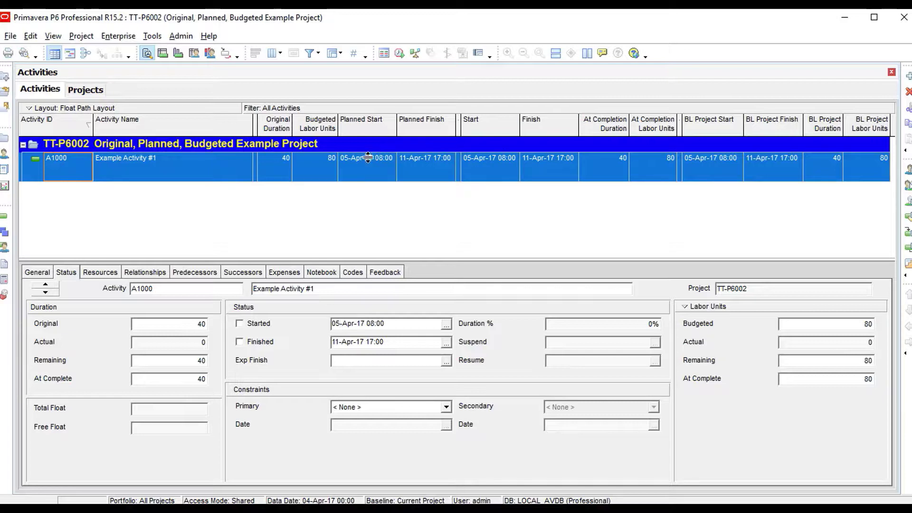
Set activity A1000's Planned Start to 04-Apr-17 in the activity table
left_click(349, 163)
left_click(350, 164)
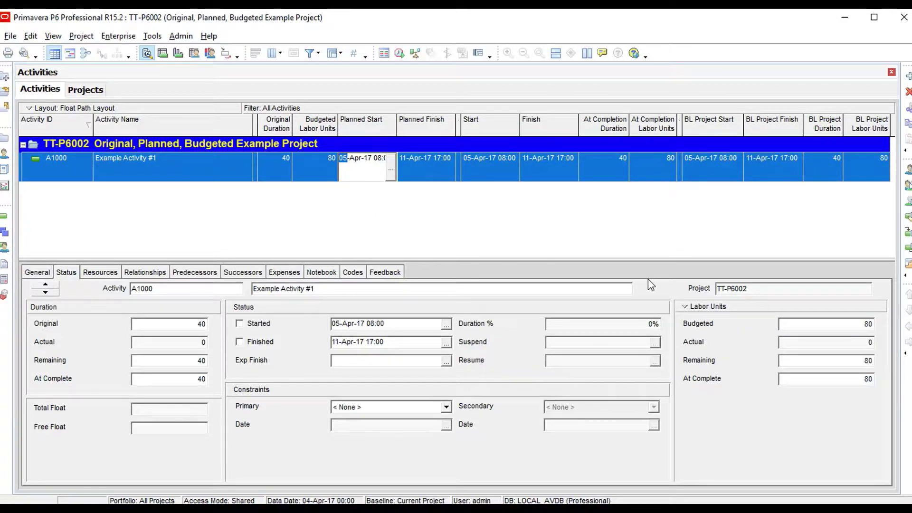
type("4")
key("Return")
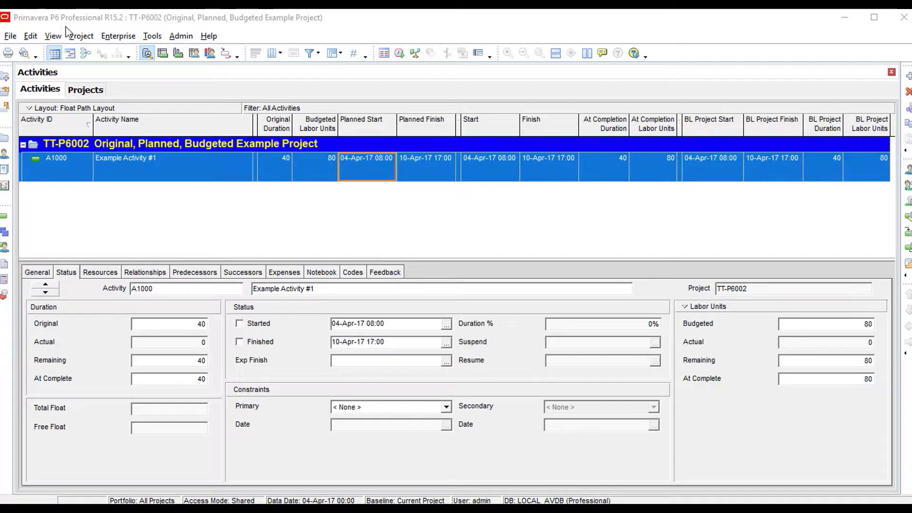
Check which project and user baselines are assigned to project TT-P6002, leaving the assignments as they are
left_click(82, 36)
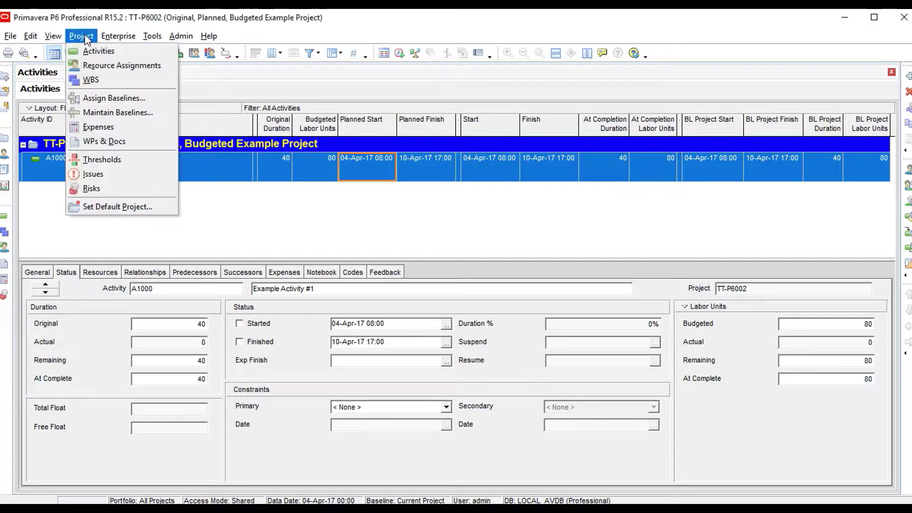
left_click(91, 98)
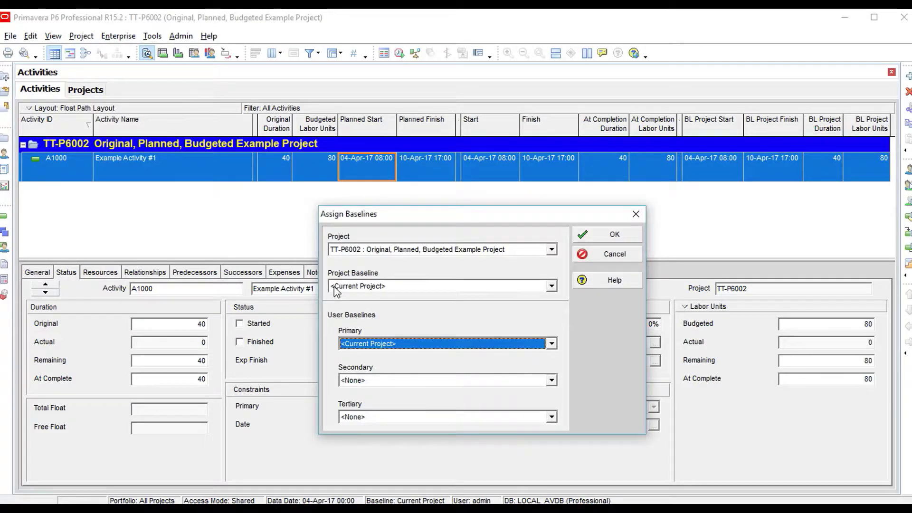
left_click(637, 259)
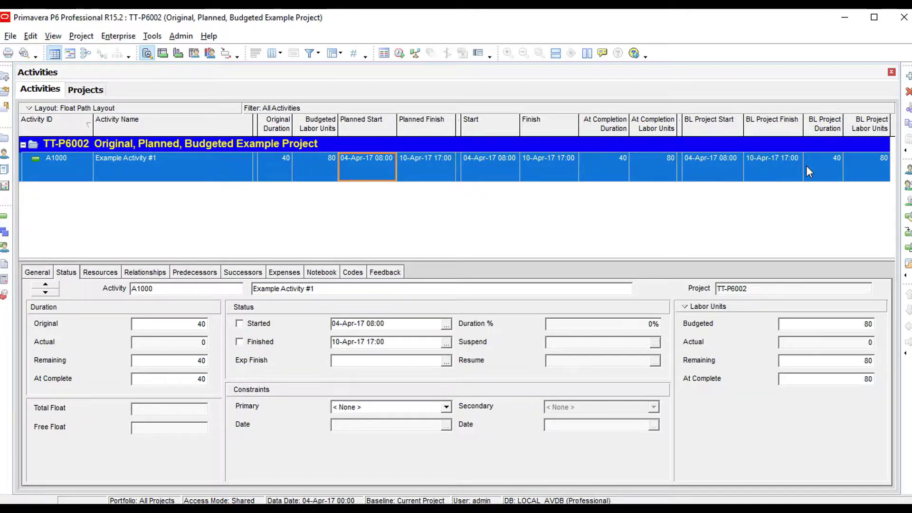
Set the original duration of activity A1000 to 50 in the activity table
left_click(281, 172)
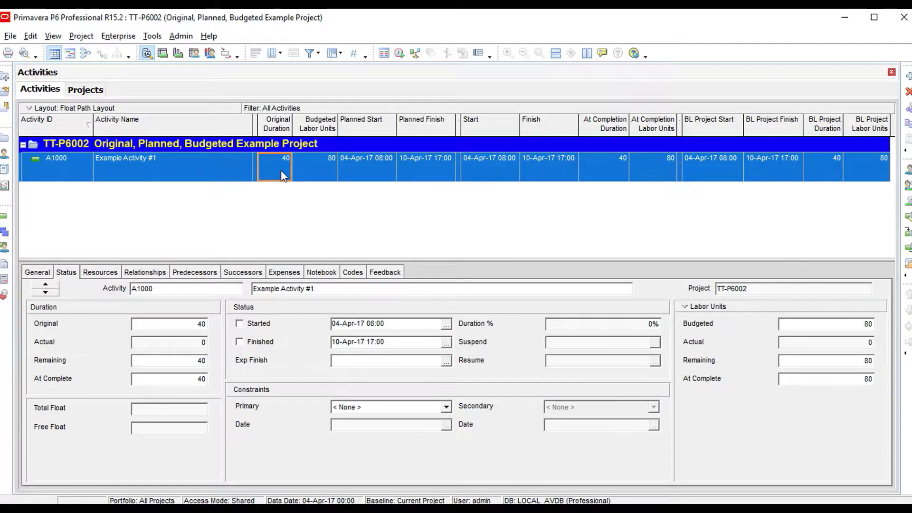
type("50")
key("Return")
Mark activity A1000 as started and set its actual start date to 05-Apr-17
left_click(240, 323)
left_click(486, 166)
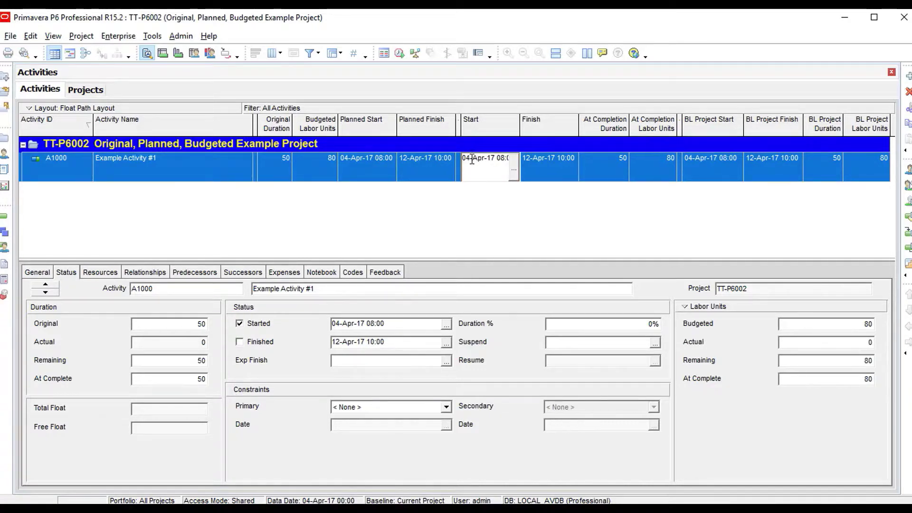
left_click(471, 160)
type("05")
key("Return")
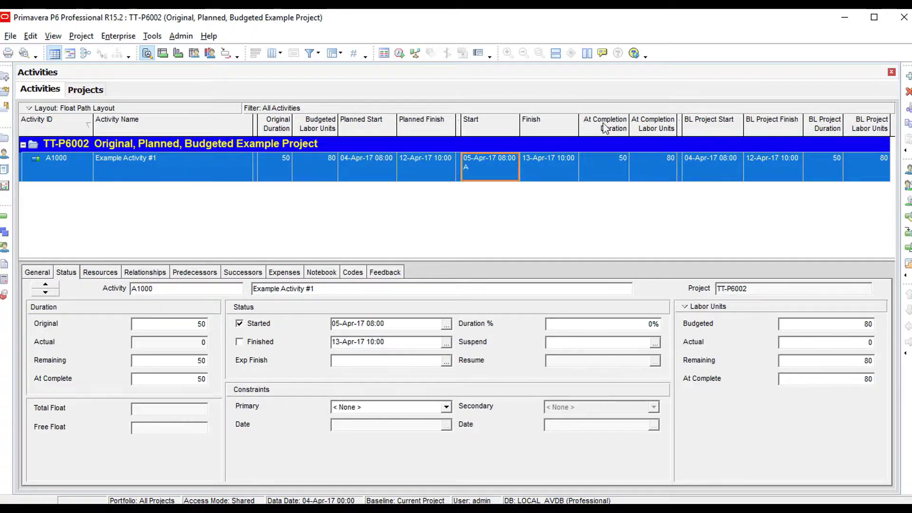
left_click(729, 177)
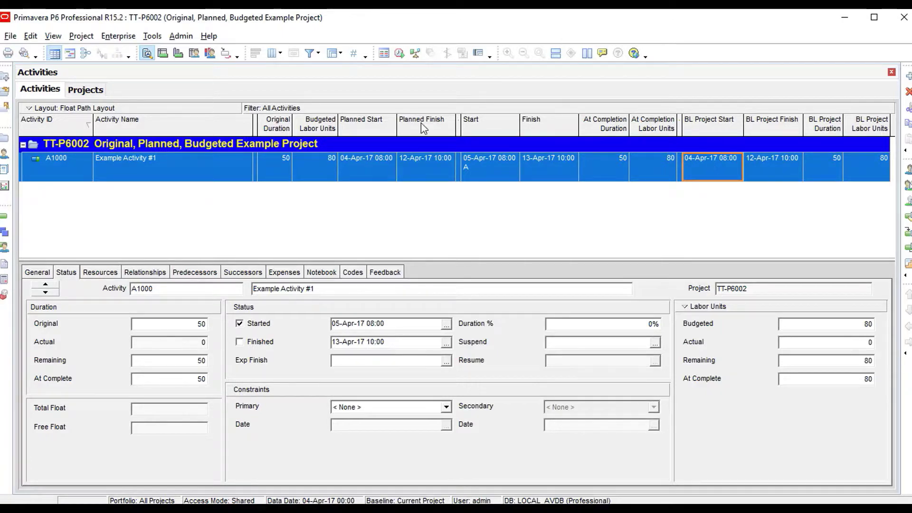
Set the Planned Start of the started activity A1000 to 06-Apr-17
left_click(359, 162)
left_click(357, 158)
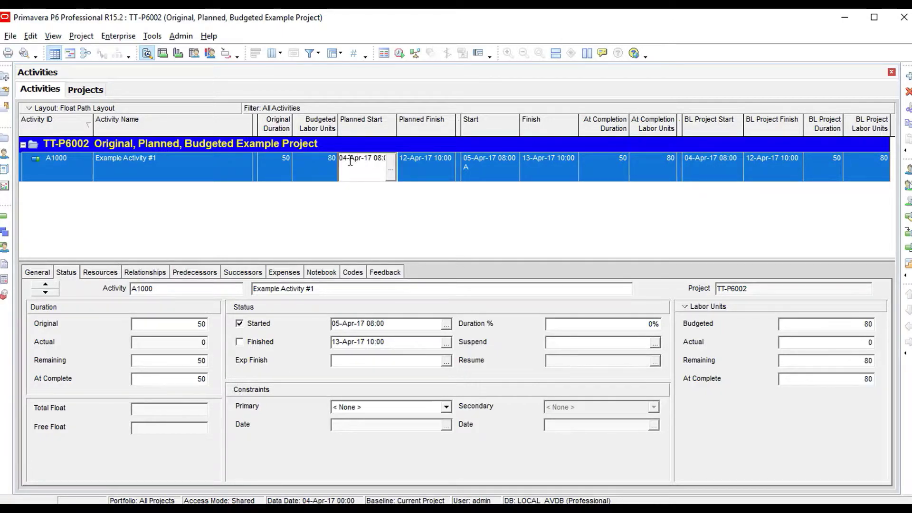
double_click(346, 158)
type("06")
key("Return")
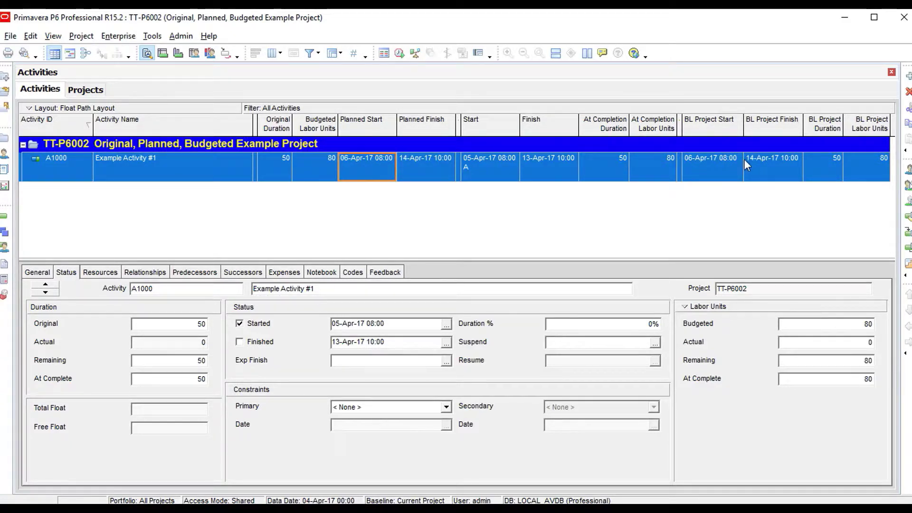
left_click(728, 161)
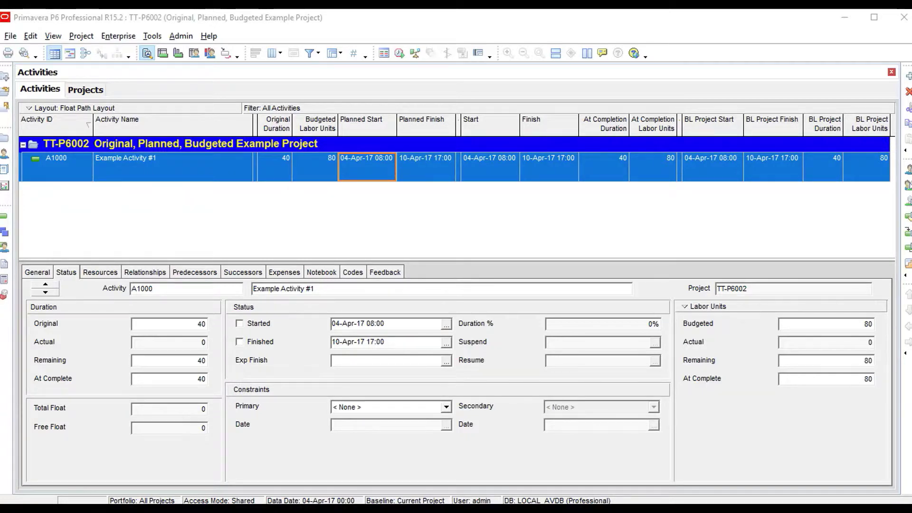
Open the Earned Value admin preferences and choose "Budgeted values with planned dates" for earned value calculation from a baseline
left_click(191, 38)
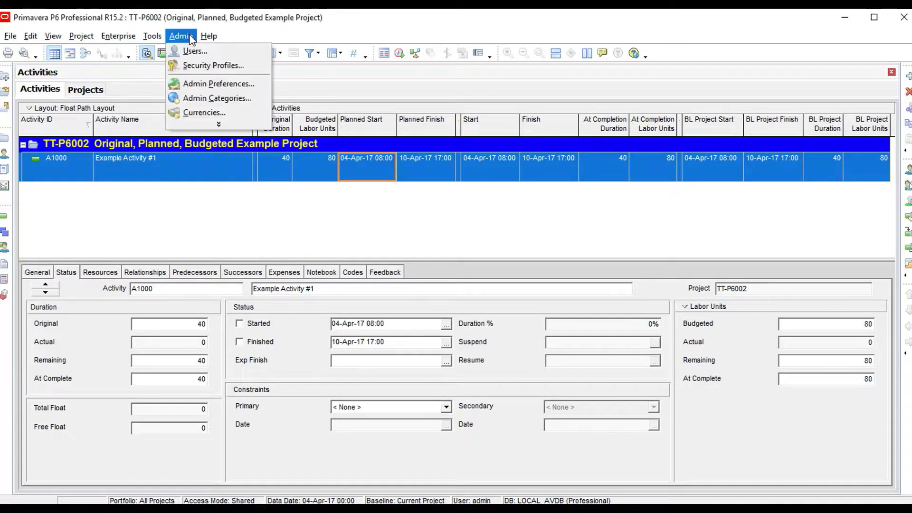
left_click(191, 85)
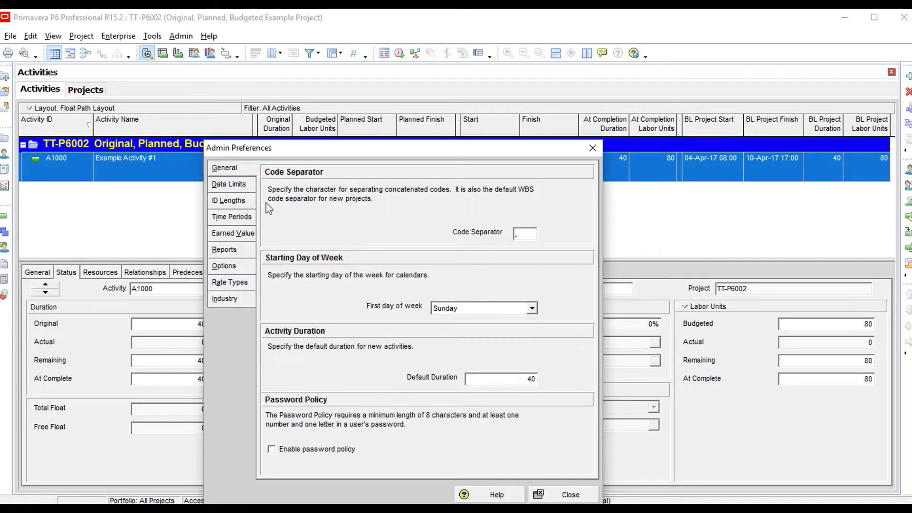
left_click(241, 236)
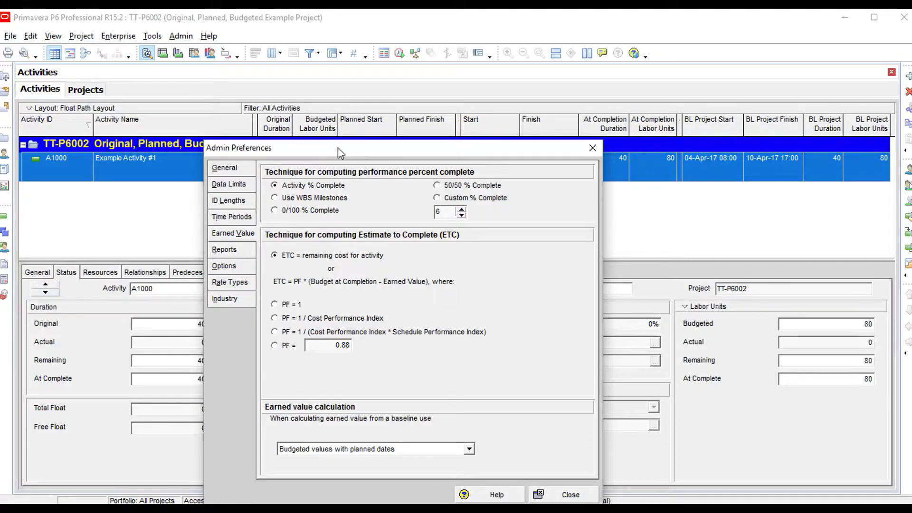
left_click_drag(331, 152, 409, 135)
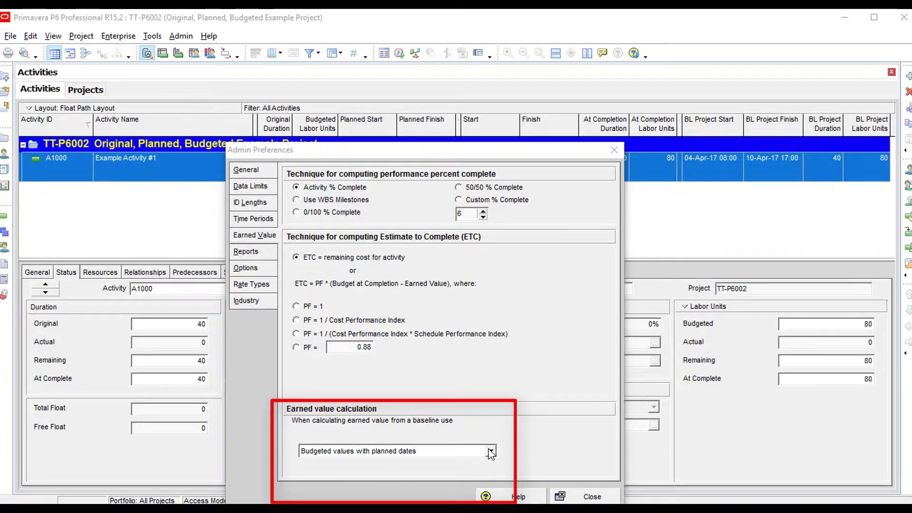
left_click(491, 452)
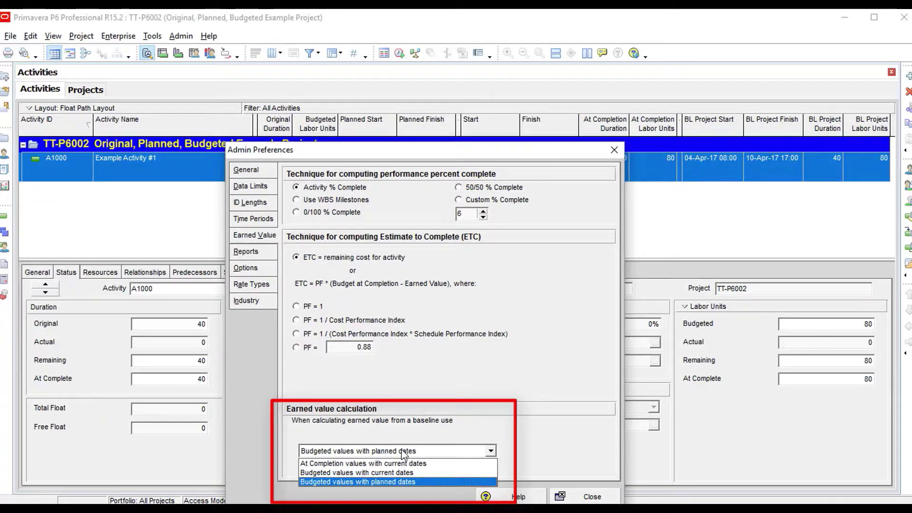
left_click(400, 481)
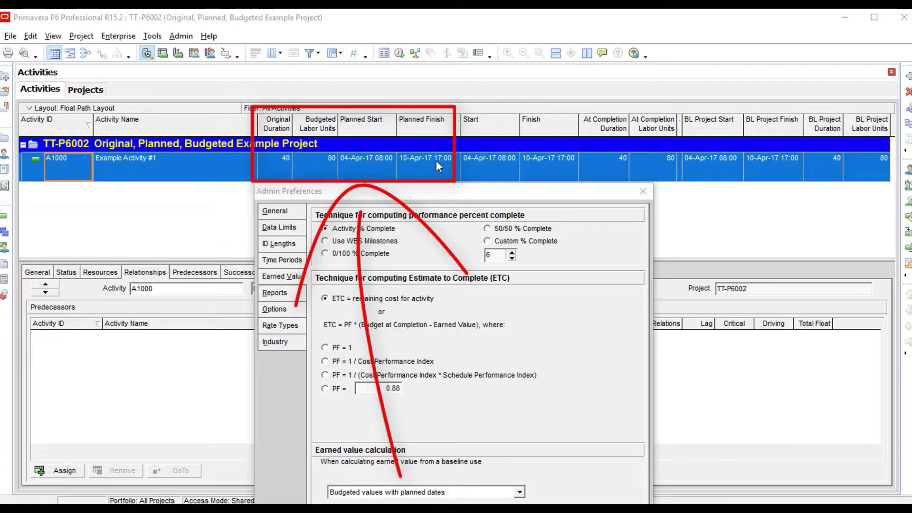
Switch the earned value calculation to "Budgeted values with current dates" and from there to "At Completion values with current dates"
left_click(520, 492)
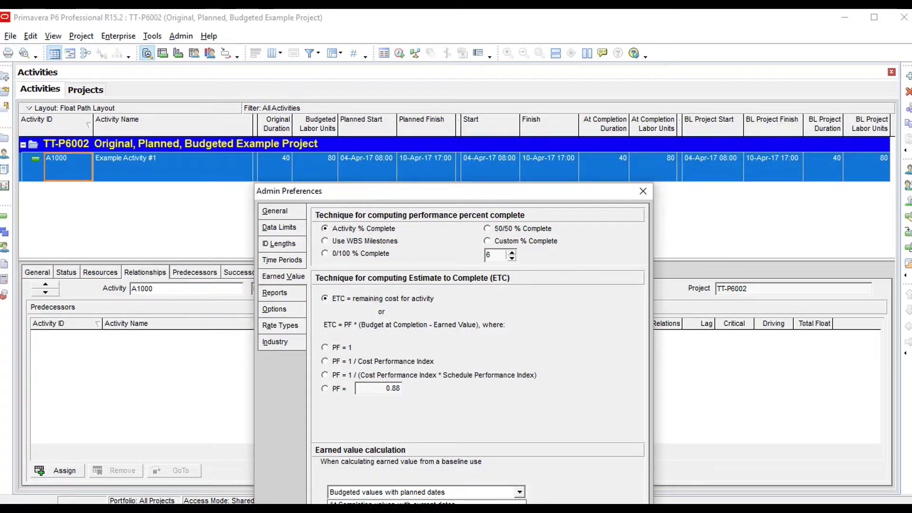
left_click(418, 512)
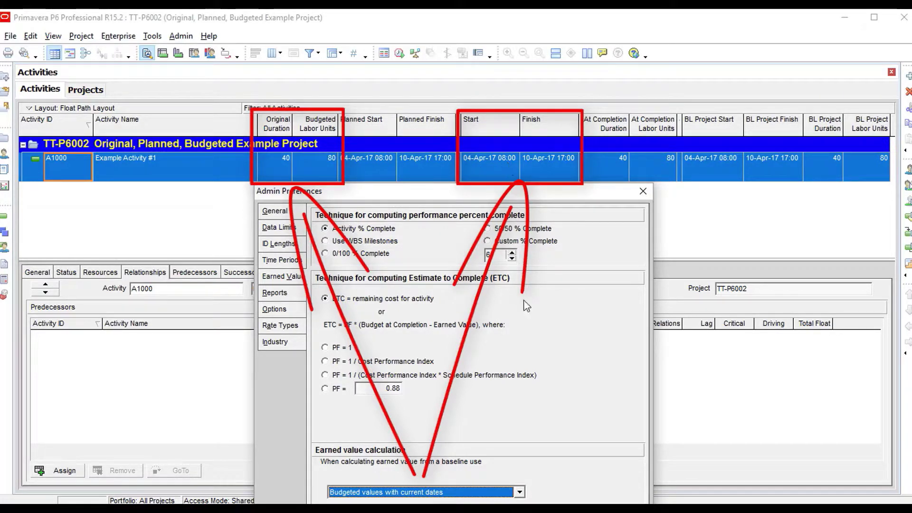
left_click(519, 492)
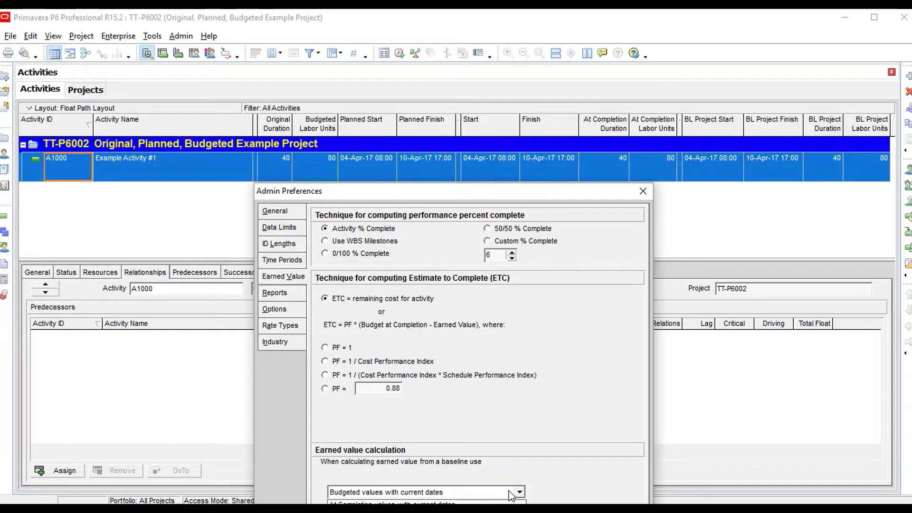
key("Return")
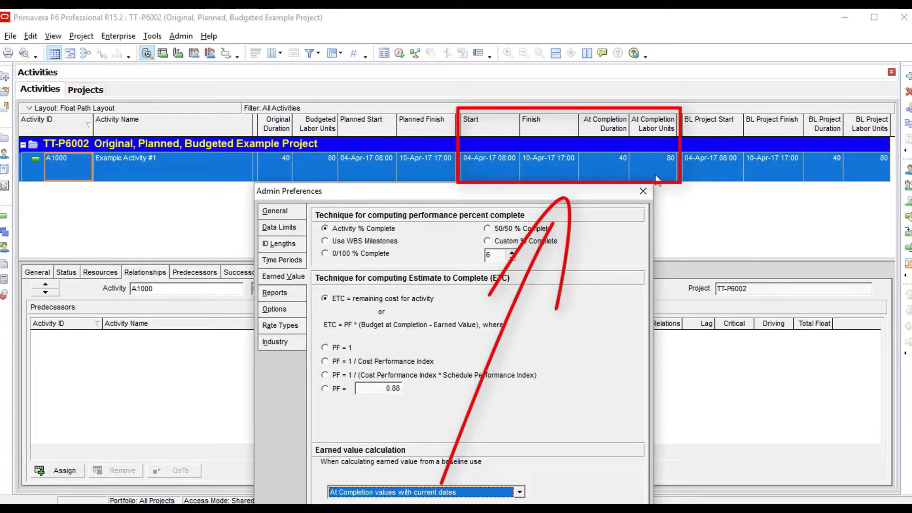
Set the earned value calculation back to "Budgeted values with planned dates"
left_click(520, 492)
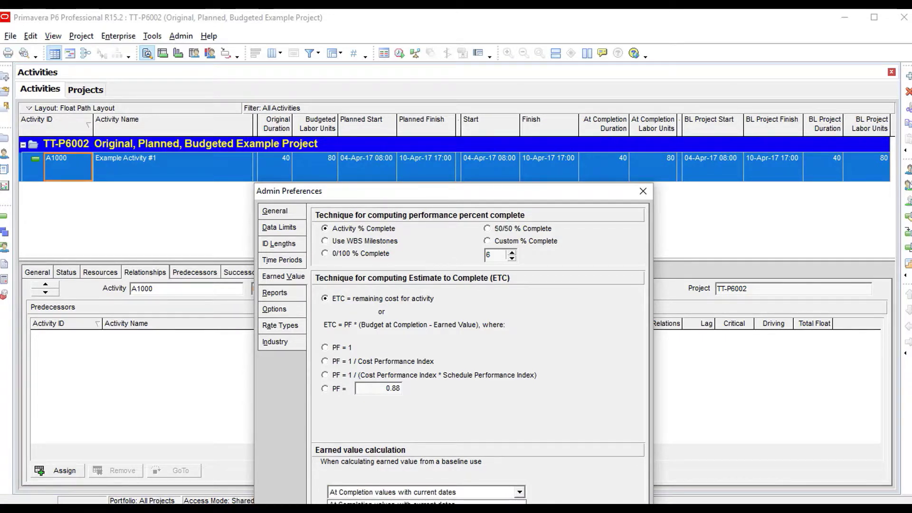
key("Down")
key("Return")
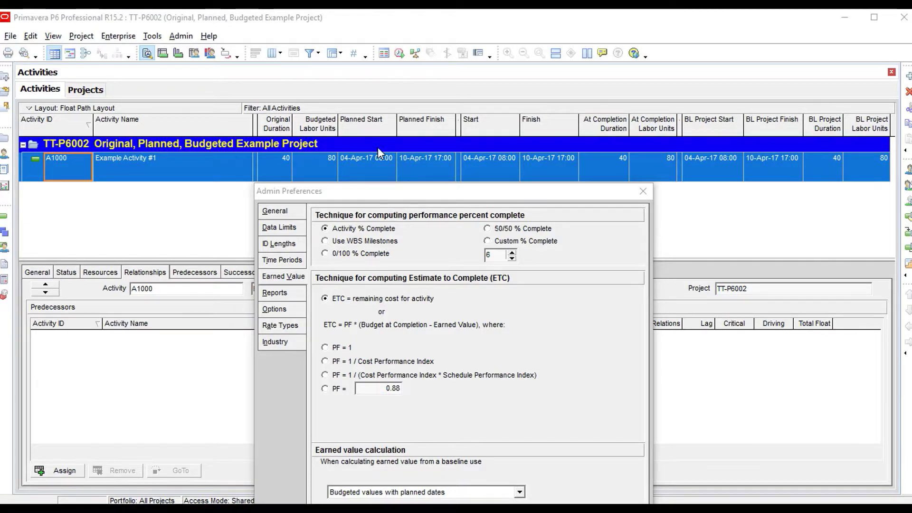
Mark activity A1000 as started and finished in its status details
left_click(65, 272)
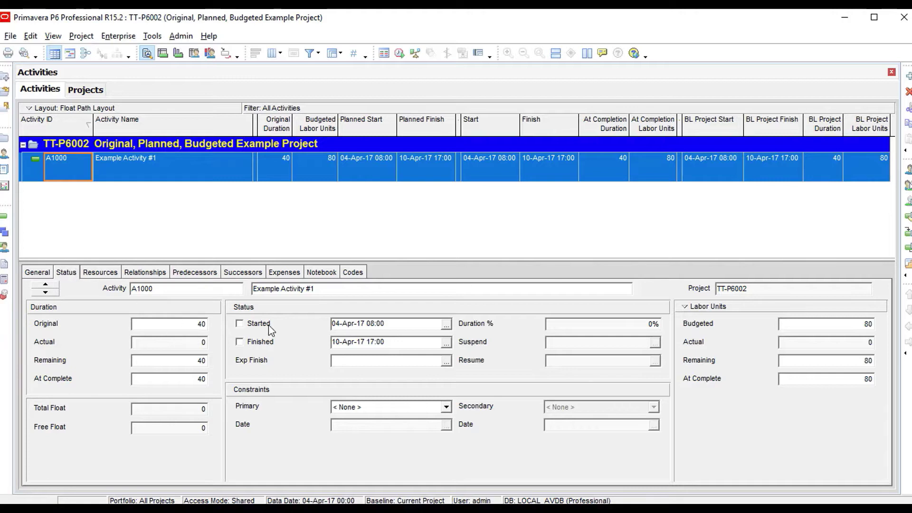
left_click(240, 325)
left_click(240, 343)
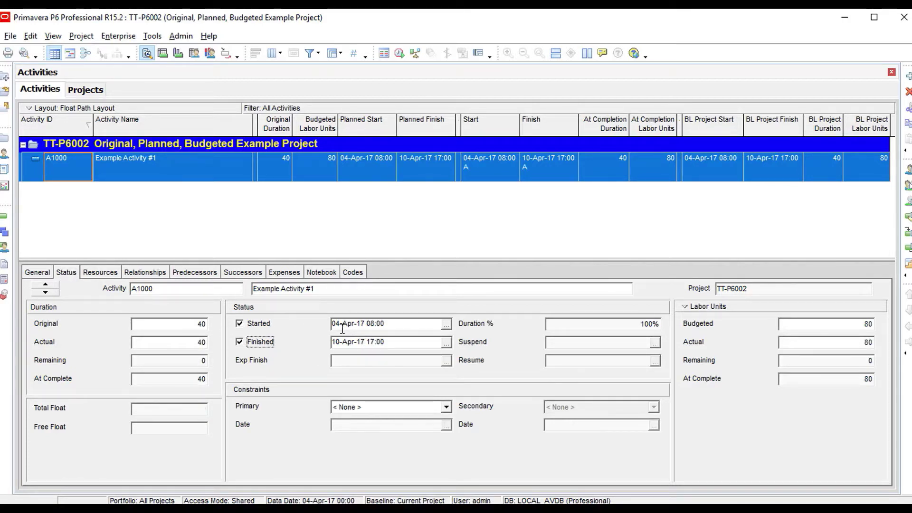
Set activity A1000's actual start to 06-Apr-17 and its actual labor units to 75
double_click(339, 324)
type("06")
key("Return")
left_click(647, 164)
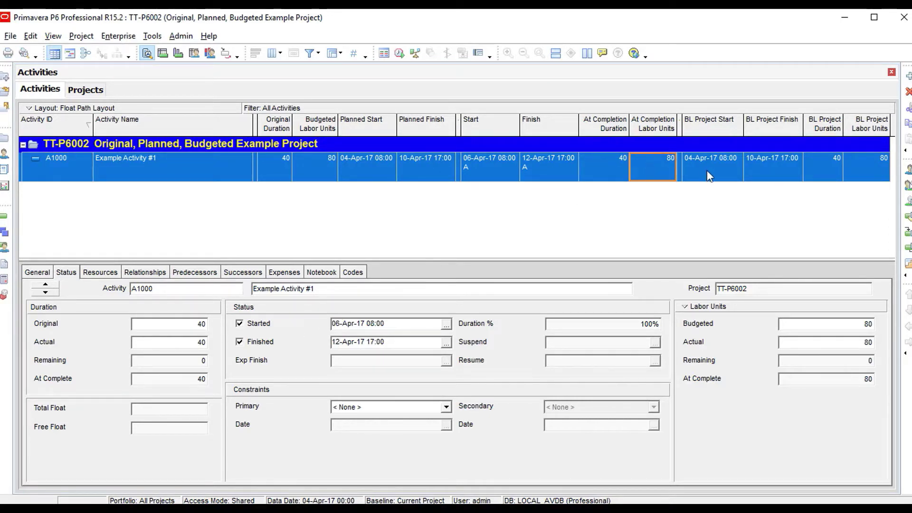
double_click(866, 345)
type("75")
key("Return")
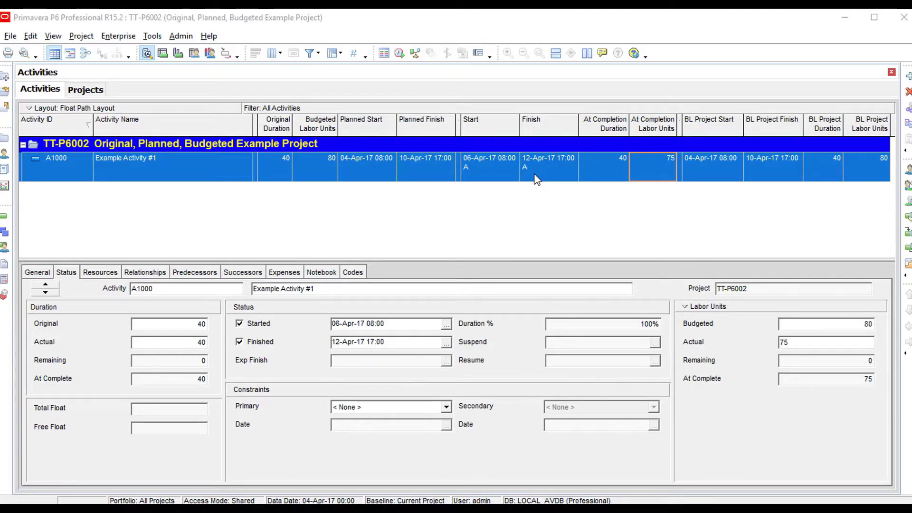
Check in the Earned Value admin preferences which values and dates are used for earned value calculation from a baseline
left_click(181, 36)
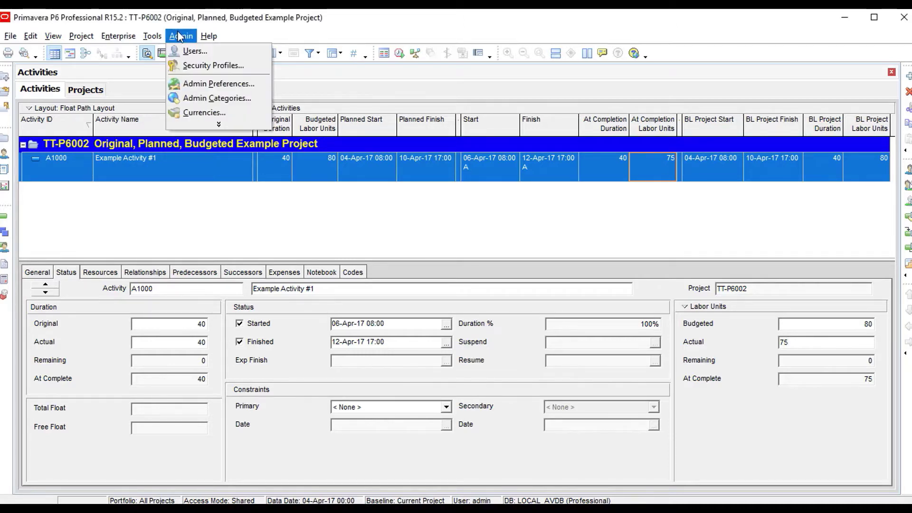
left_click(195, 82)
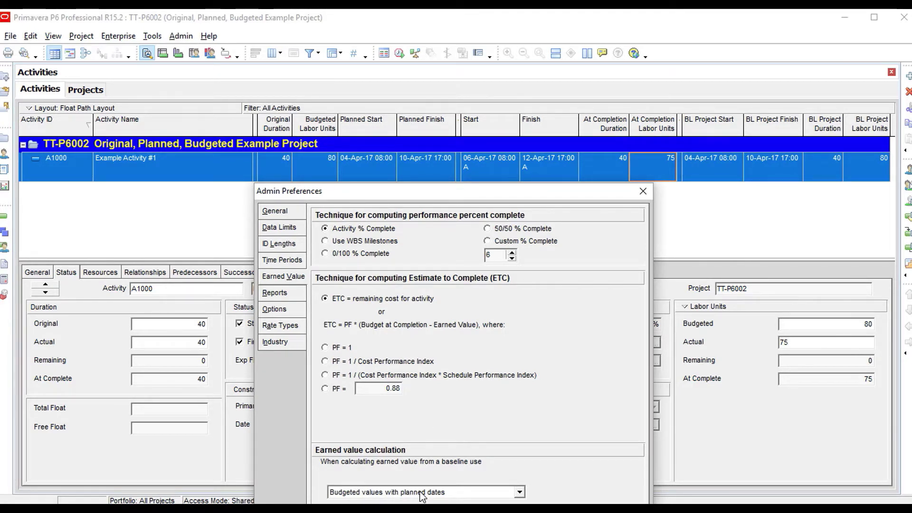
key("Escape")
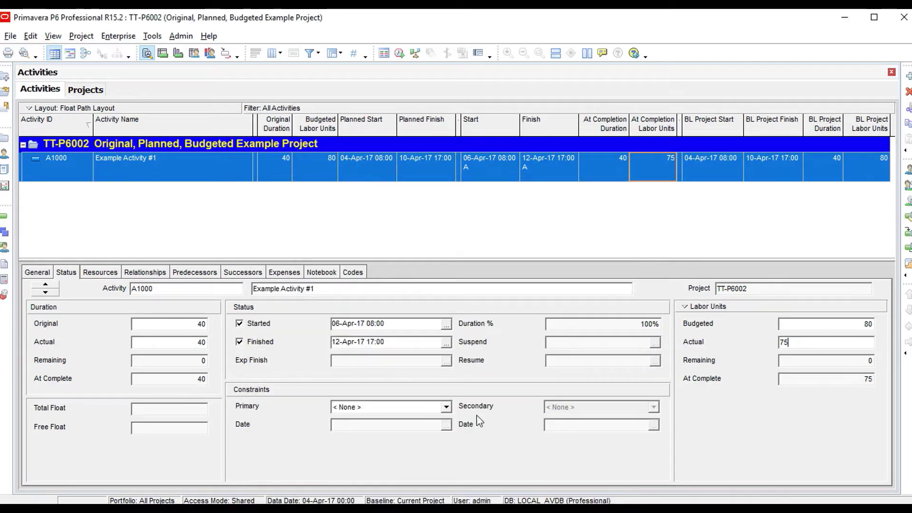
Save a copy of the current project as a new baseline
left_click(67, 40)
left_click(131, 113)
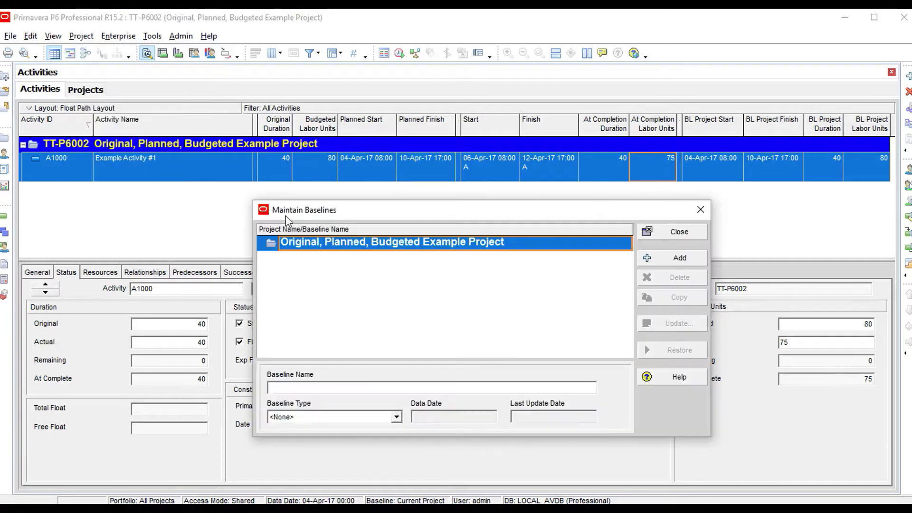
left_click(649, 260)
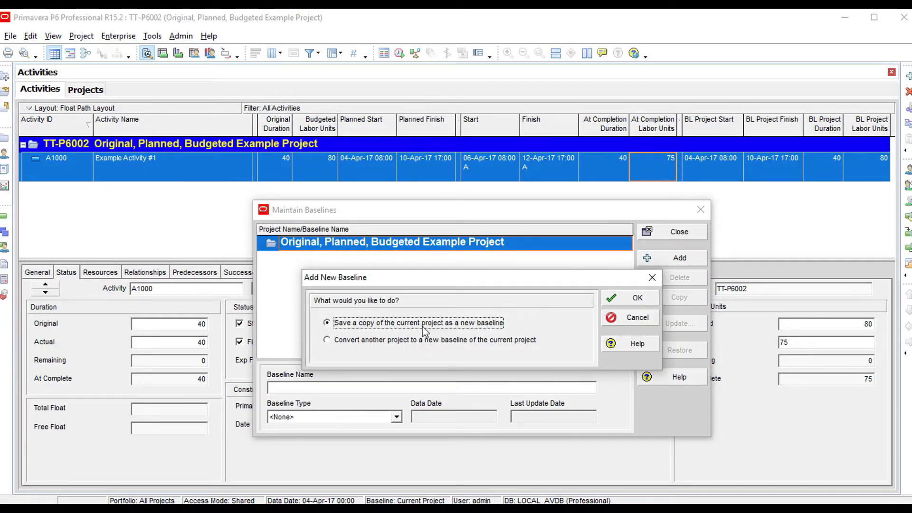
left_click(636, 299)
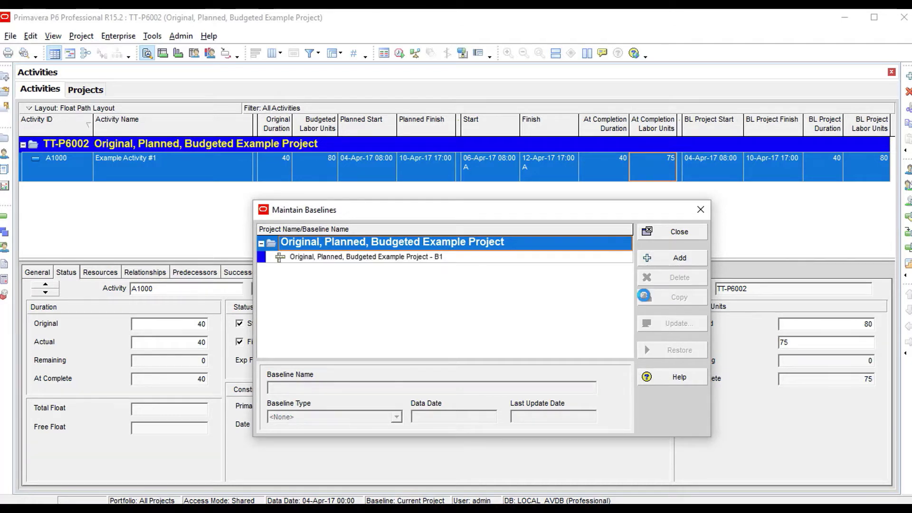
left_click(679, 231)
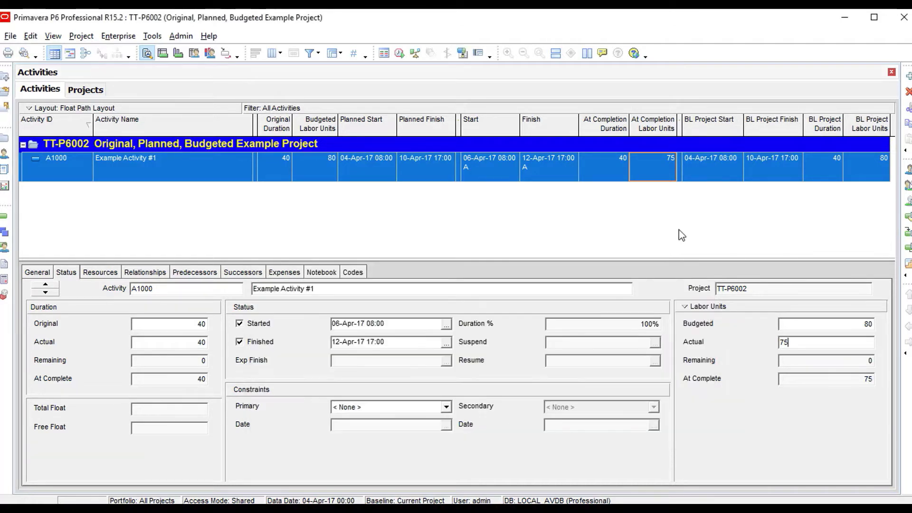
Assign "Original, Planned, Budgeted Example Project - B1" as the project baseline and display the activities with the Gantt chart
left_click(72, 38)
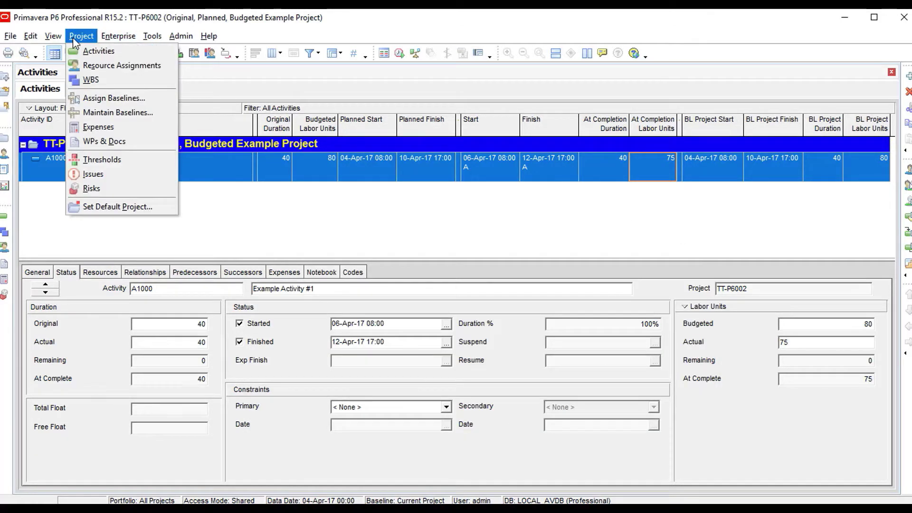
left_click(109, 100)
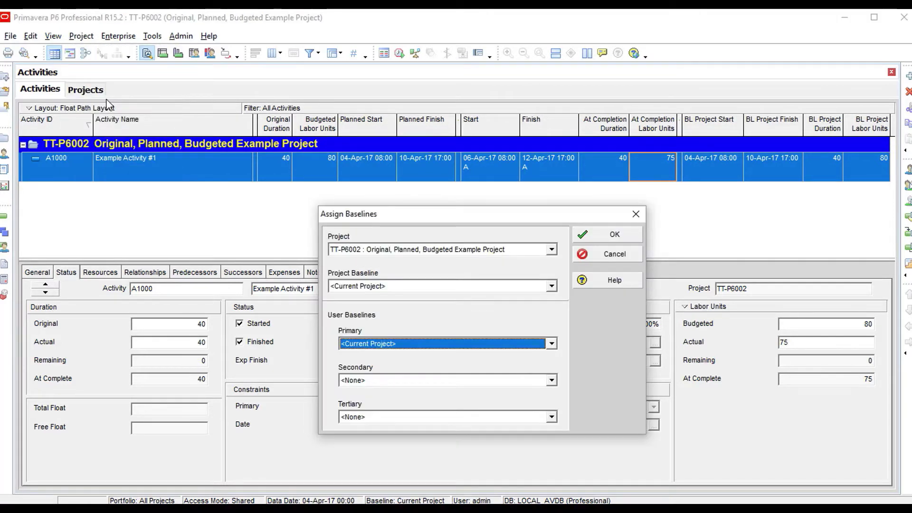
left_click(432, 287)
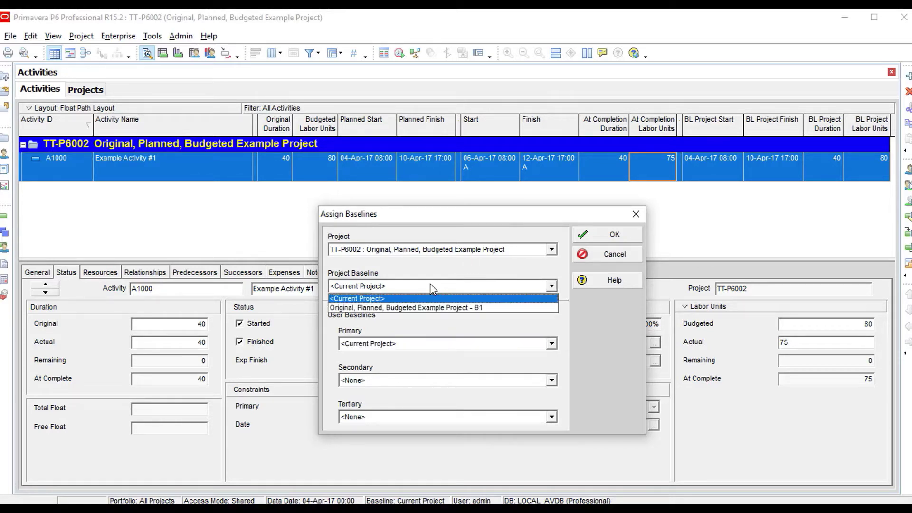
left_click(435, 307)
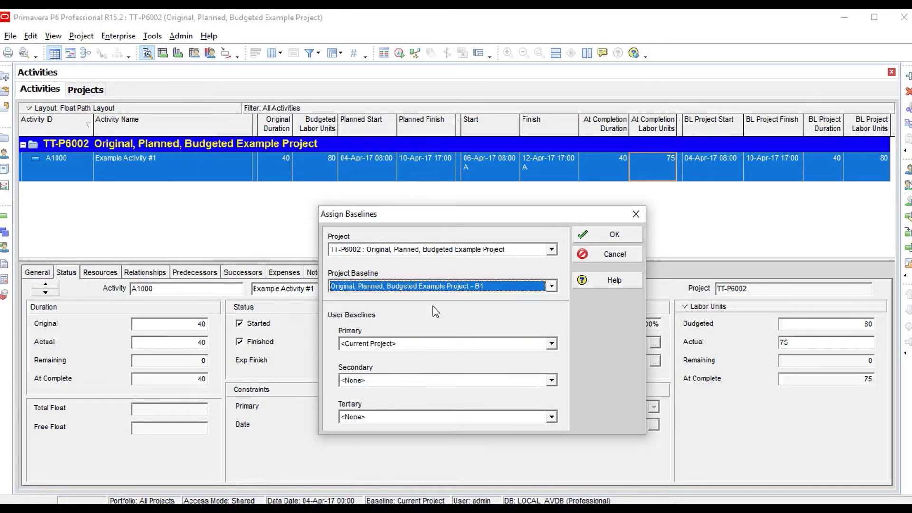
left_click(616, 236)
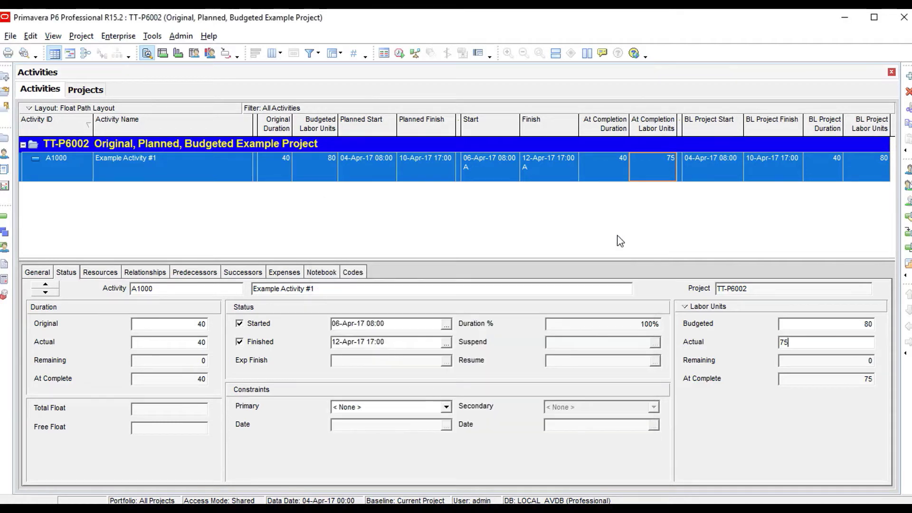
left_click(69, 54)
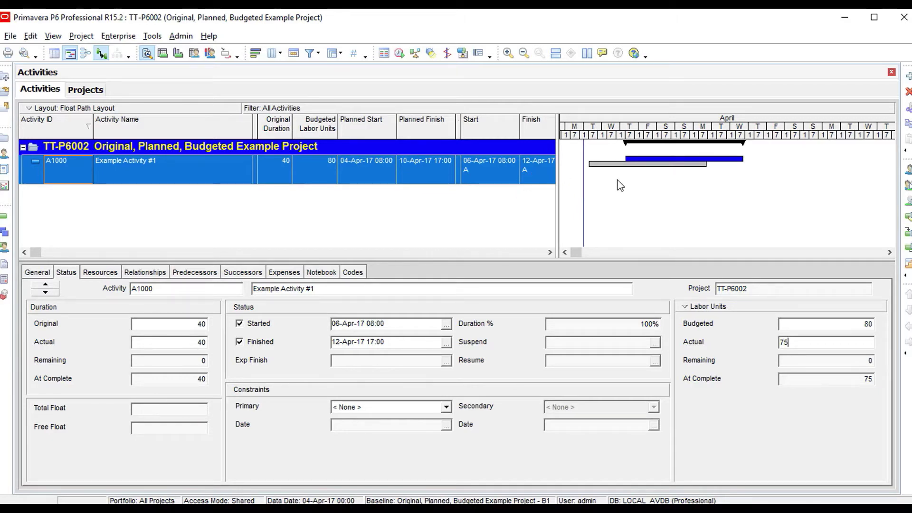
Set the earned value calculation from a baseline to "At Completion values with current dates" in the admin preferences
left_click(181, 36)
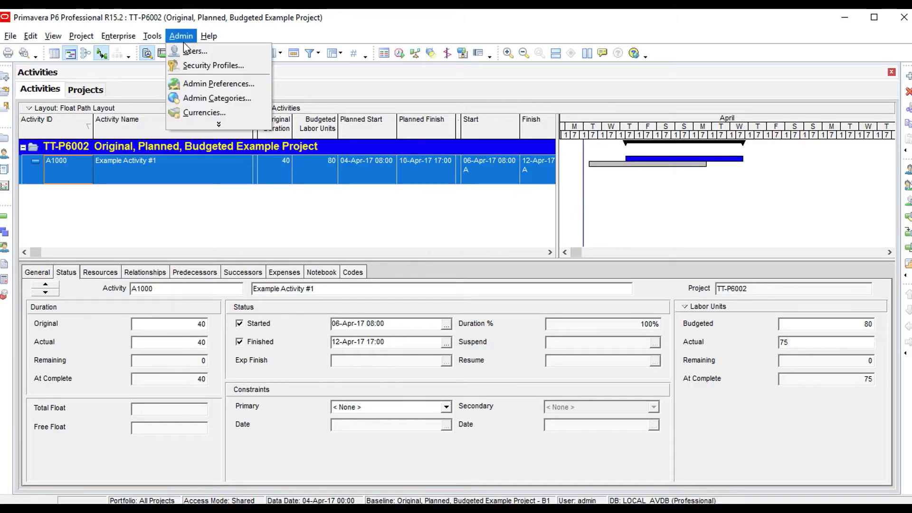
left_click(196, 83)
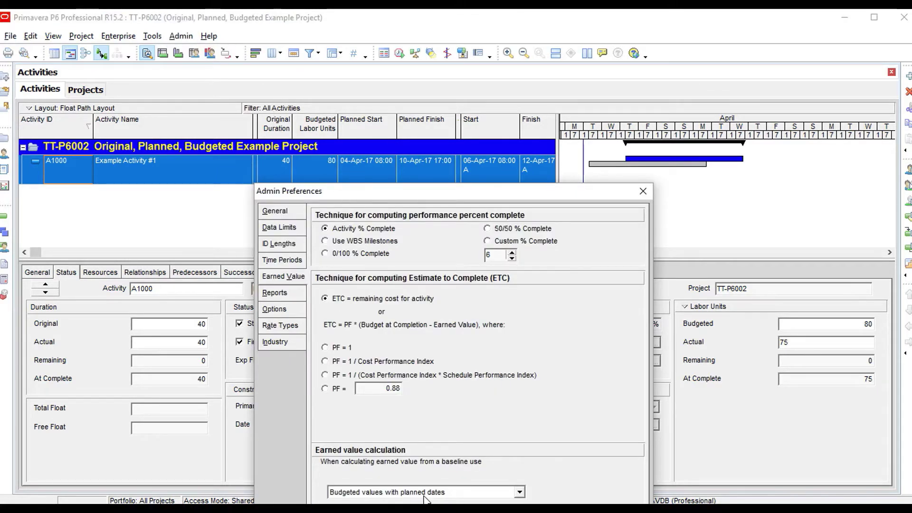
left_click(520, 493)
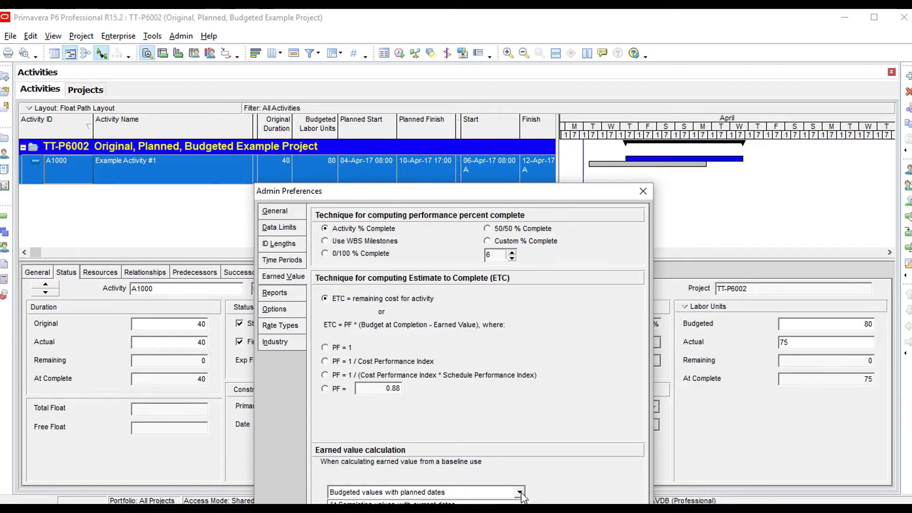
left_click(436, 502)
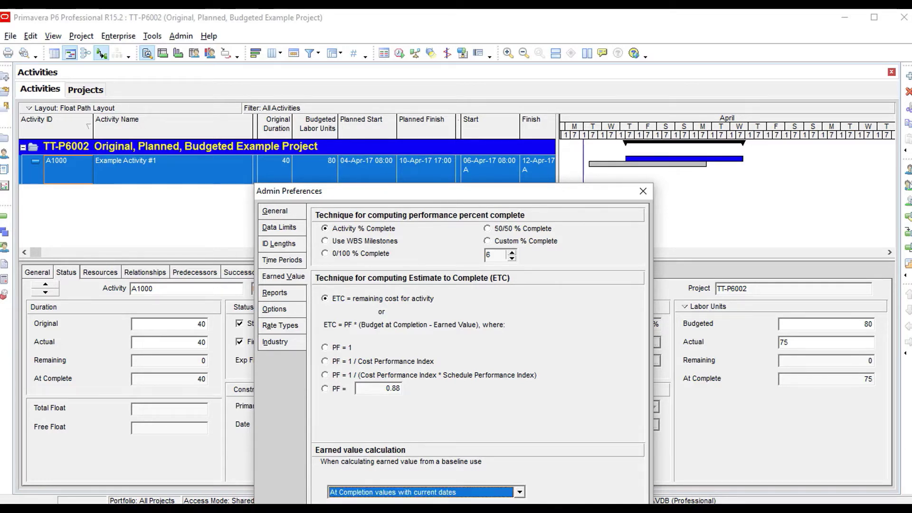
key("Return")
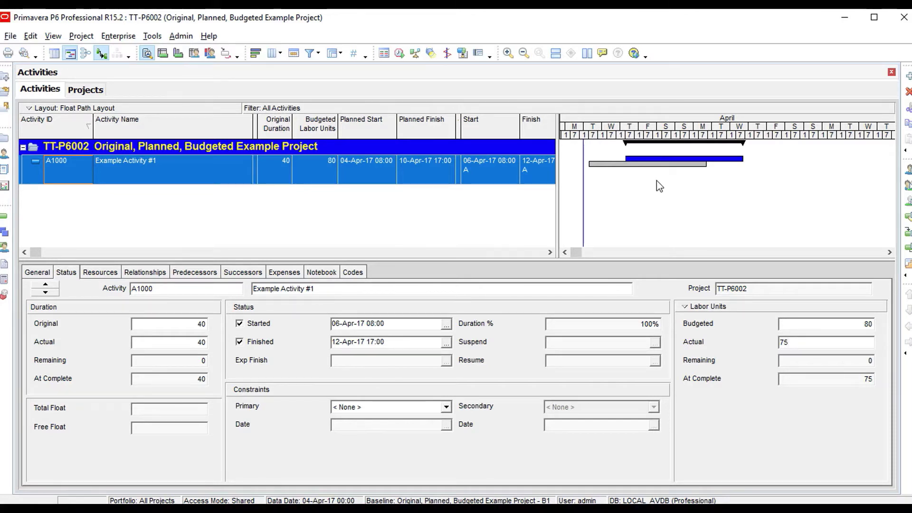
Add a second baseline by saving another copy of the current project
left_click(81, 36)
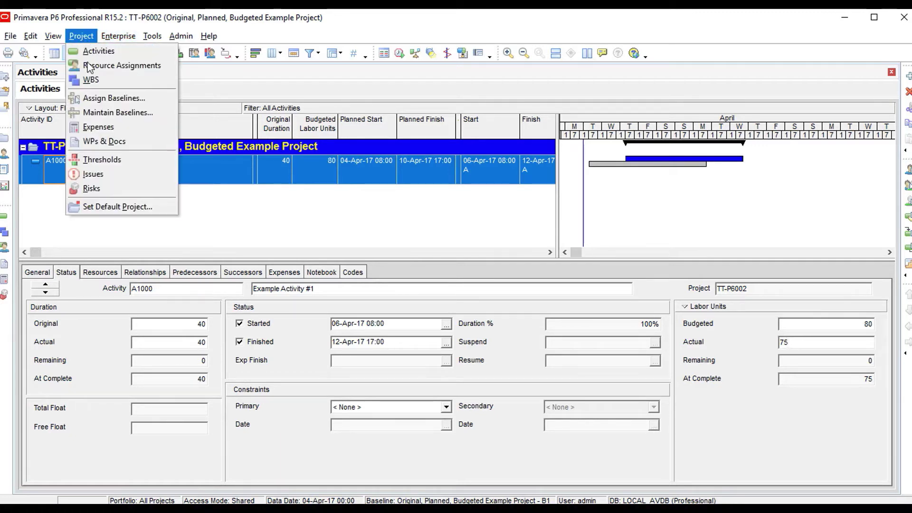
left_click(112, 113)
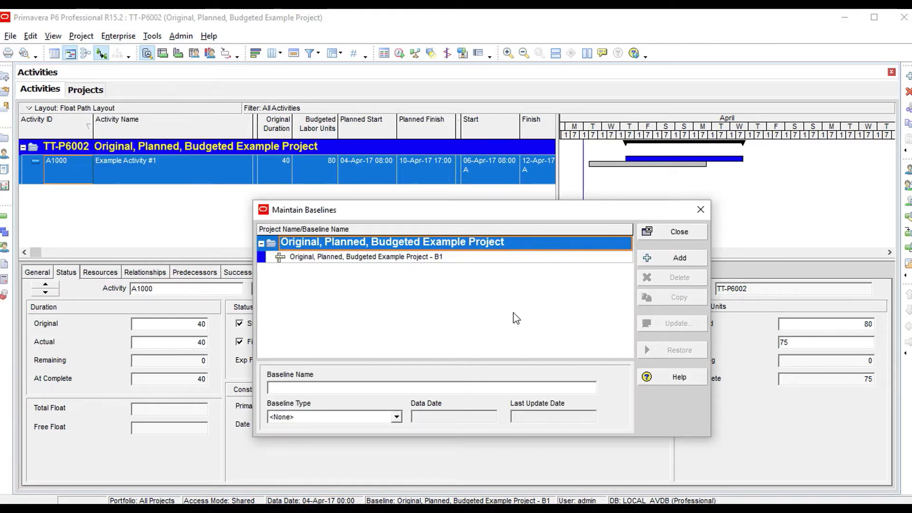
left_click(682, 262)
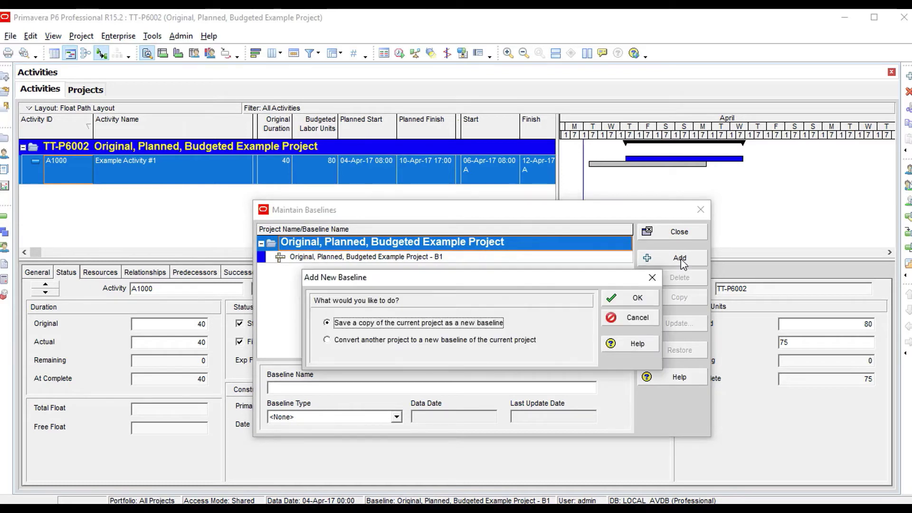
left_click(626, 300)
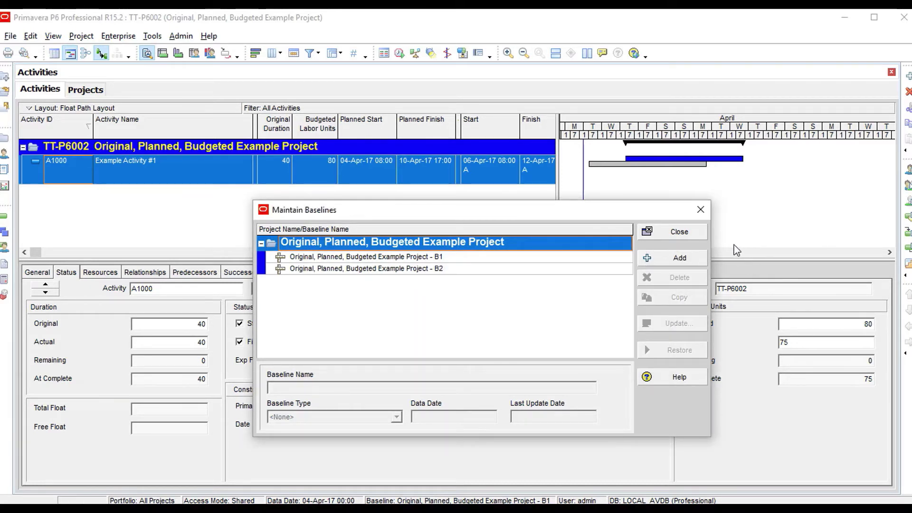
left_click(697, 234)
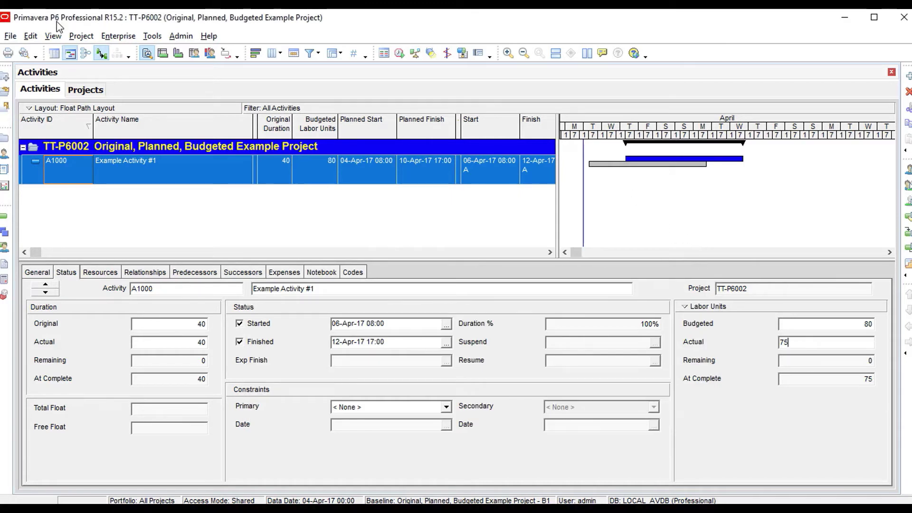
Assign "Original, Planned, Budgeted Example Project - B2" as the project baseline and display the activities as a full-width table without the Gantt chart
left_click(81, 36)
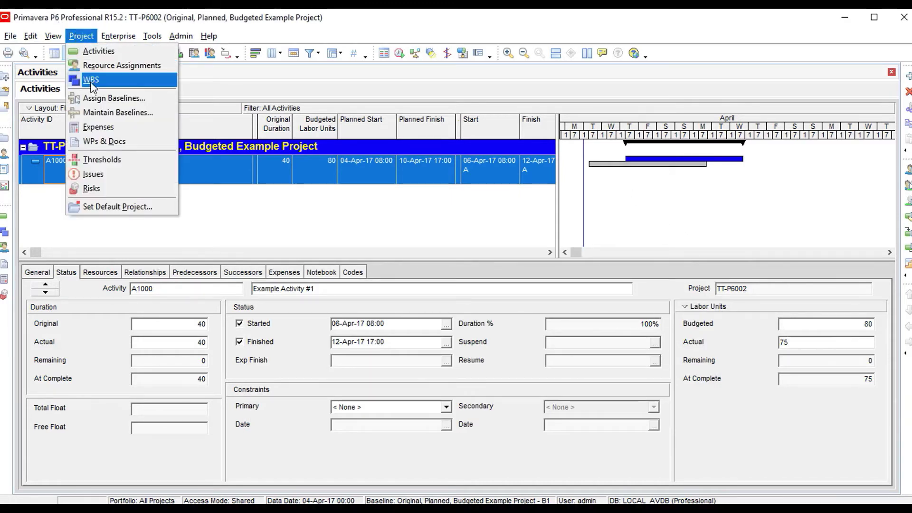
left_click(101, 98)
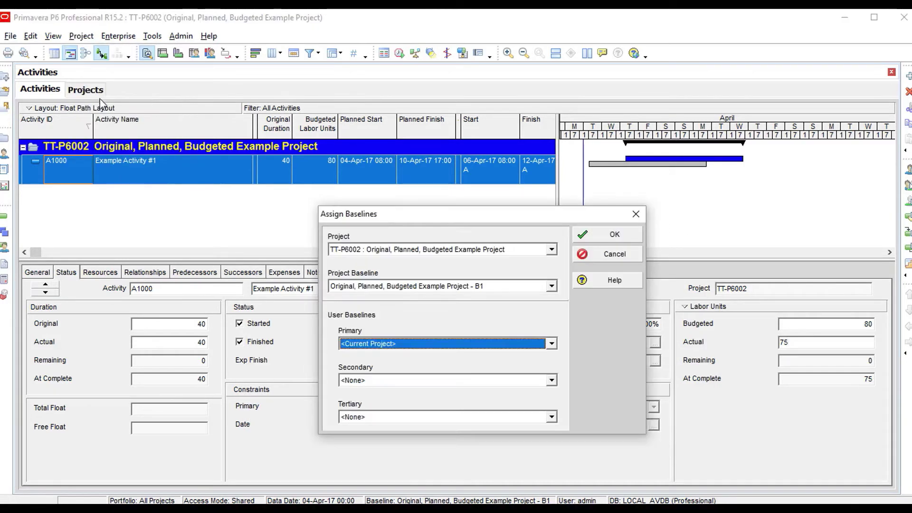
left_click(519, 287)
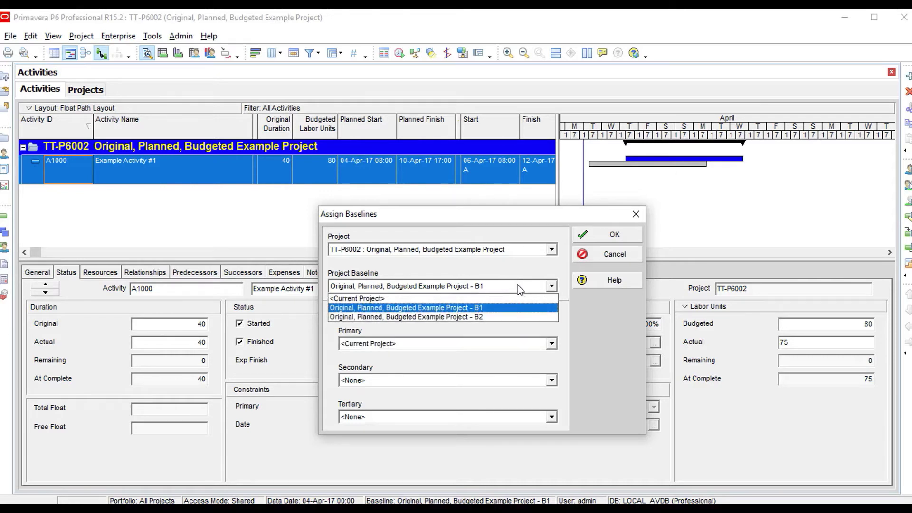
left_click(502, 318)
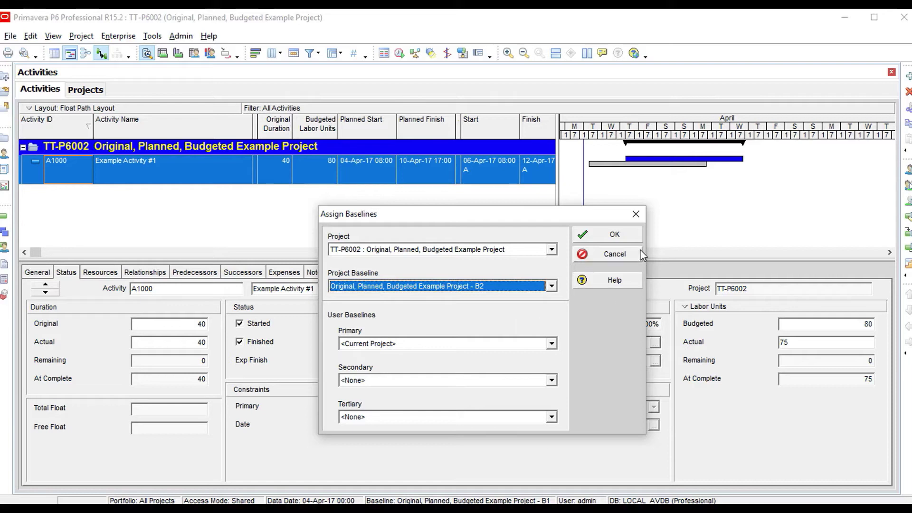
left_click(630, 233)
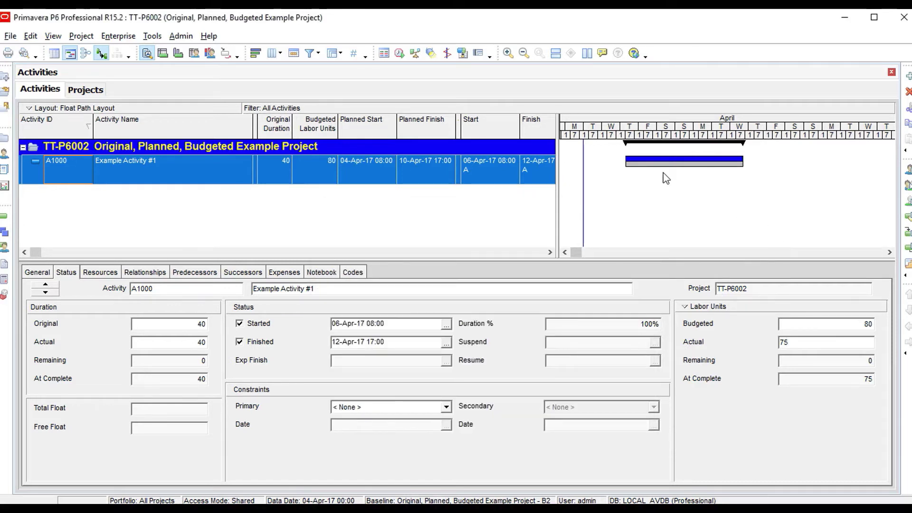
key("ctrl+g")
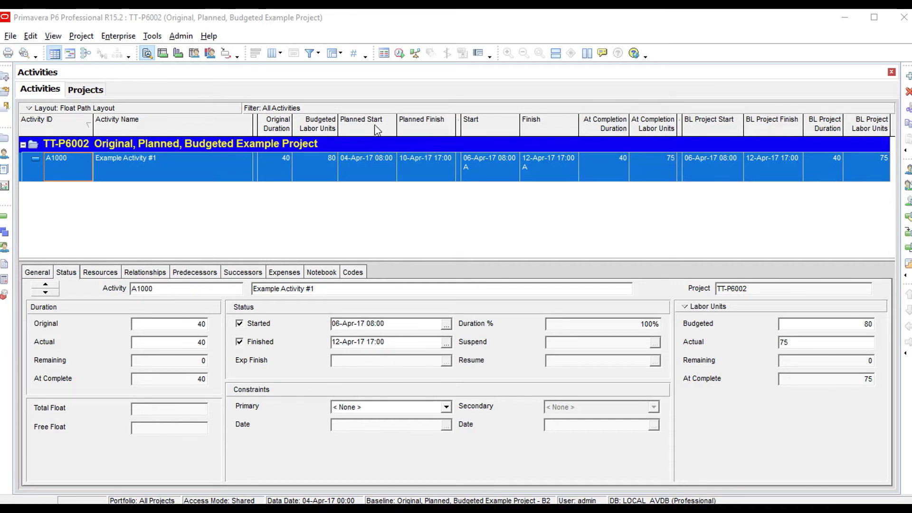
Review the available earned value calculation options in the admin preferences and leave the setting as it is
left_click(184, 37)
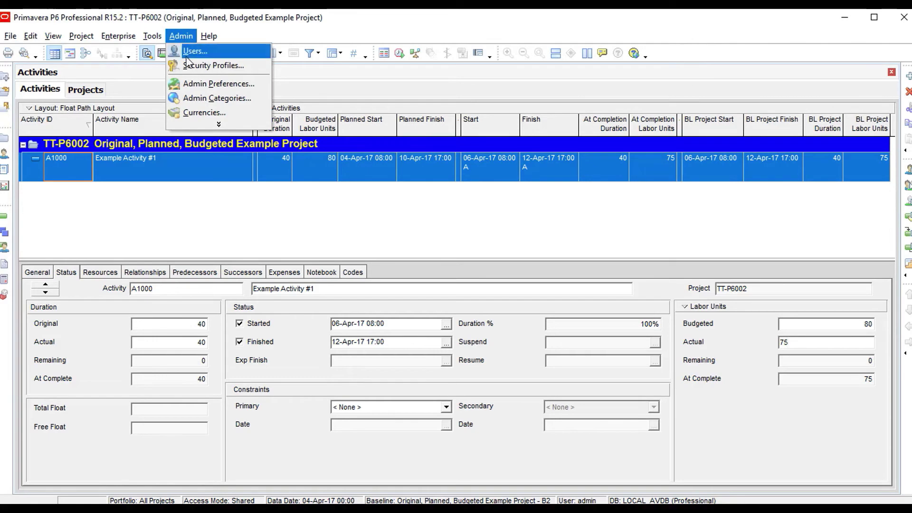
left_click(192, 88)
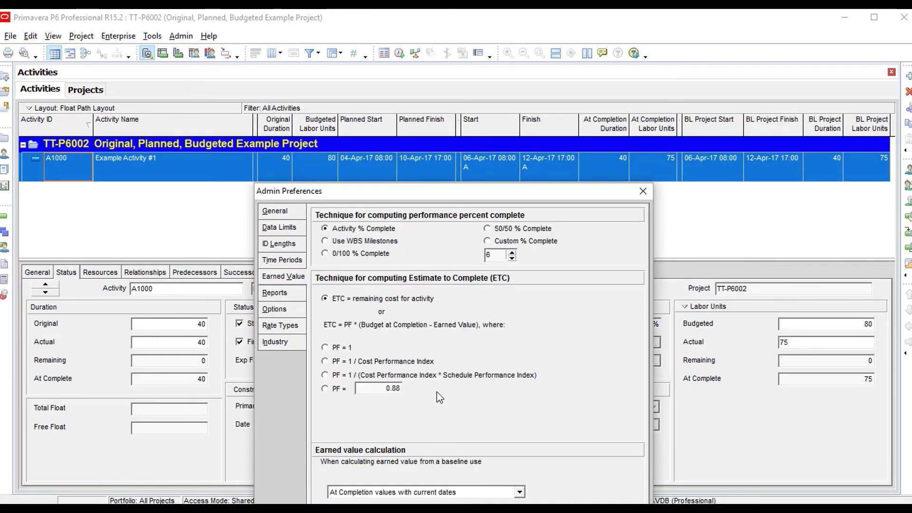
left_click(520, 492)
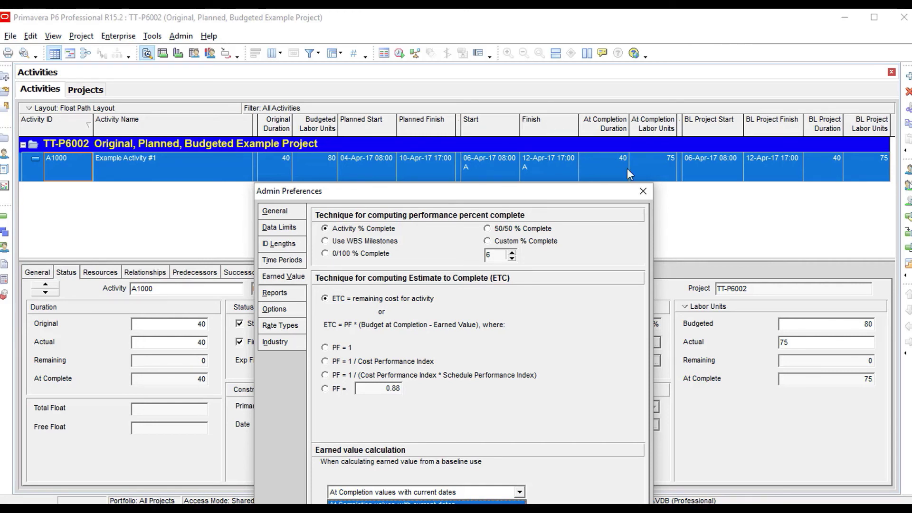
key("Escape")
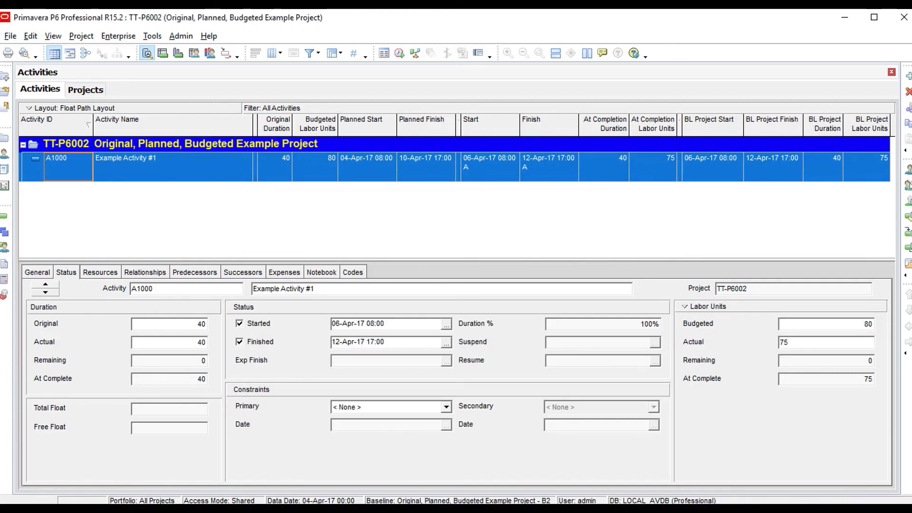